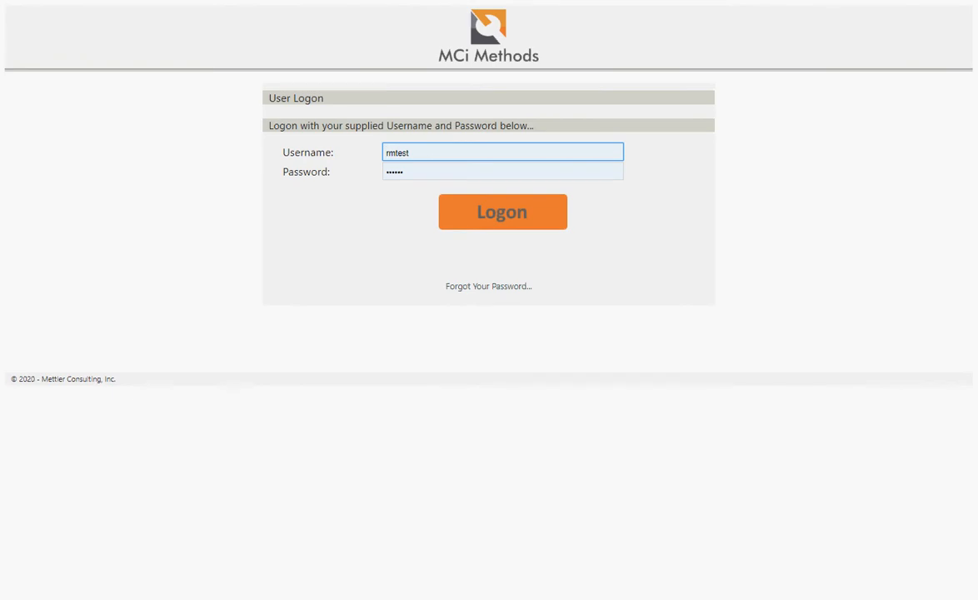
Log on with the prefilled credentials and open the page for managing employee time.
key("Return")
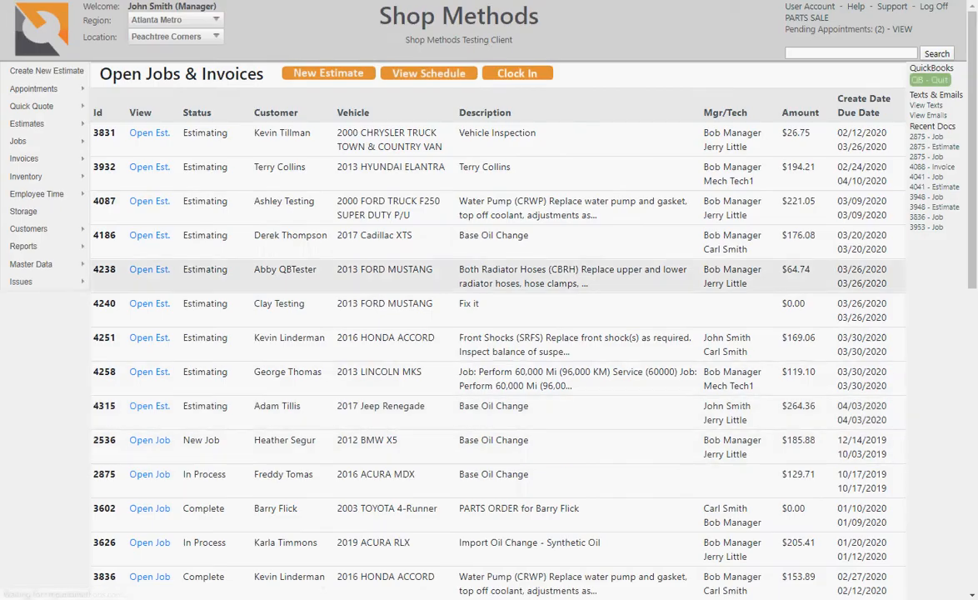
mouse_move(42, 194)
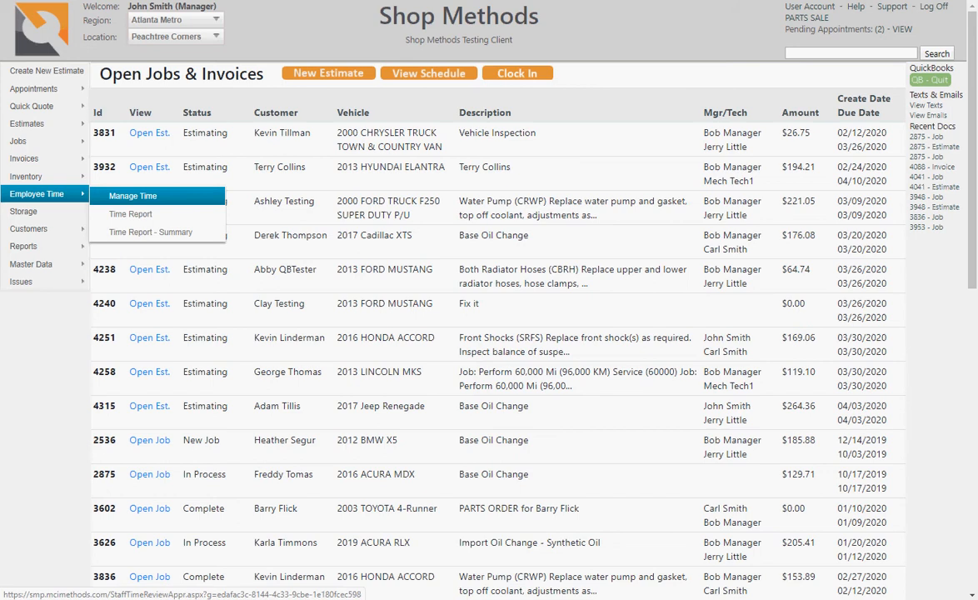
left_click(132, 196)
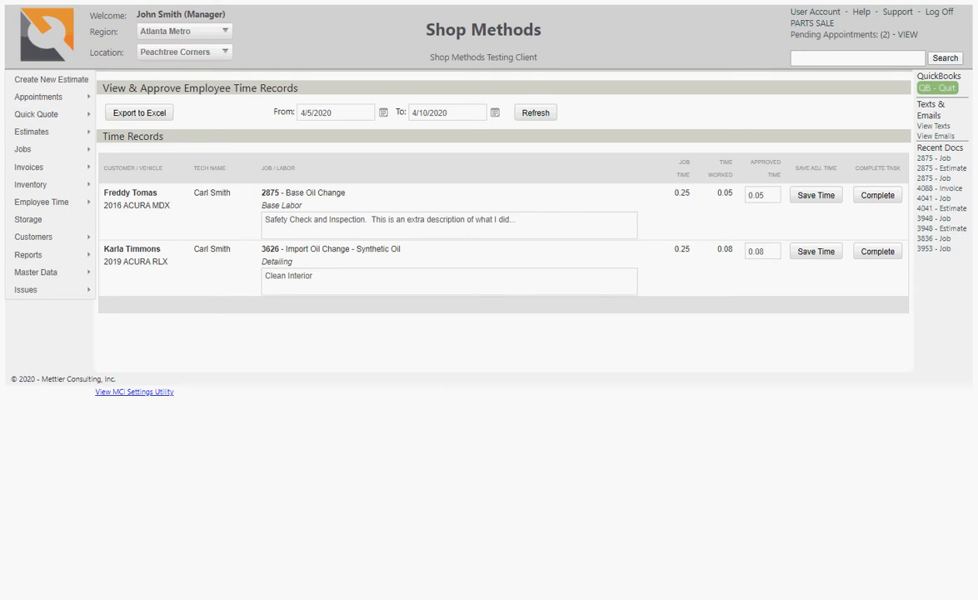
Review the date range and the Base Oil Change record's customer, labor description, and job, worked and approved times.
left_click(336, 112)
left_click(448, 113)
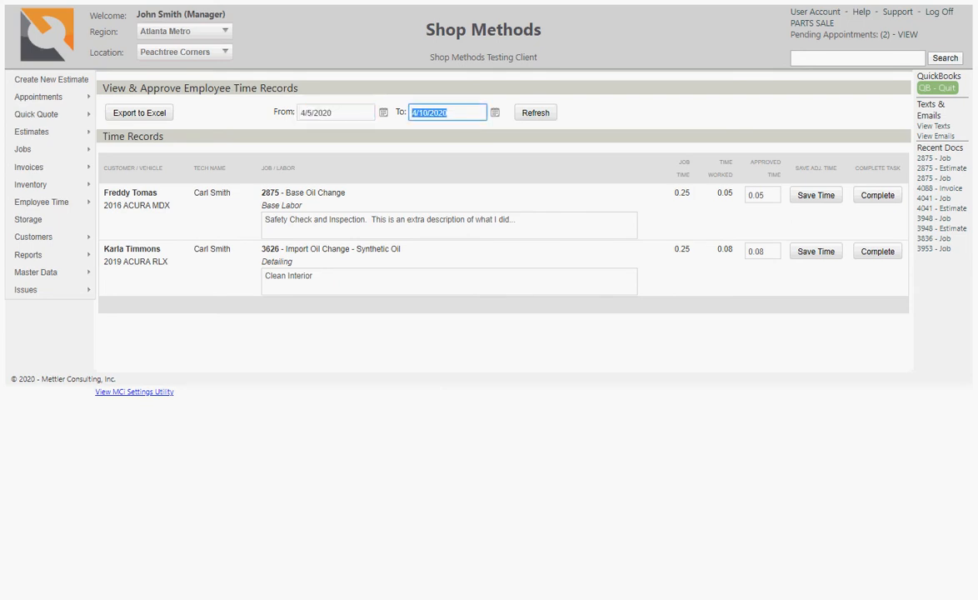
left_click(393, 104)
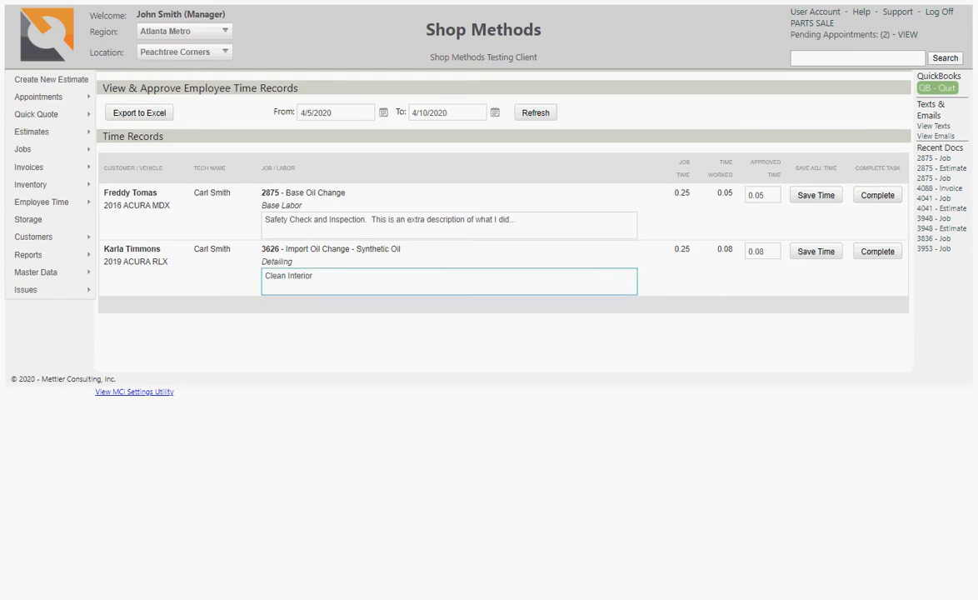
left_click_drag(105, 193, 157, 193)
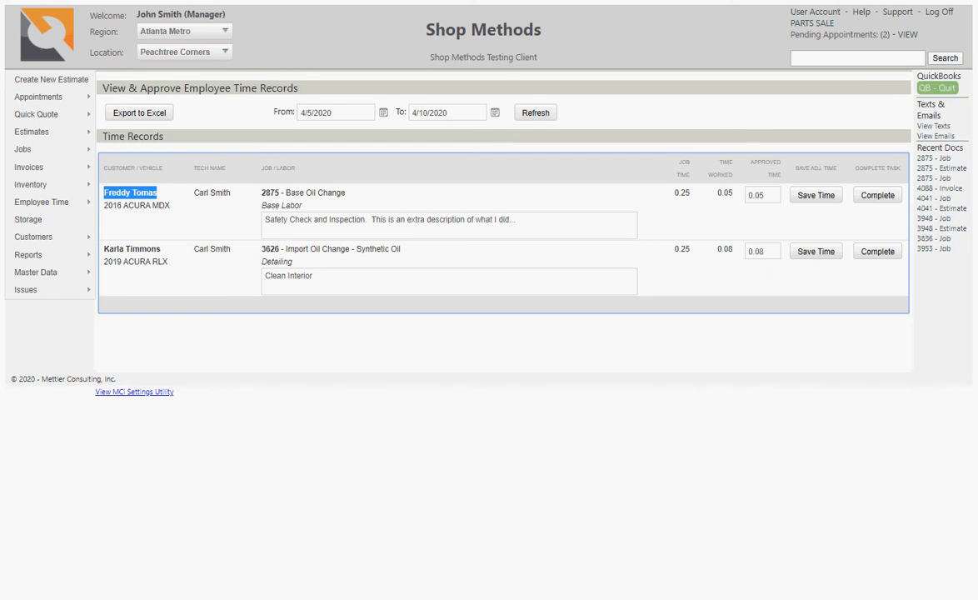
left_click_drag(286, 192, 301, 205)
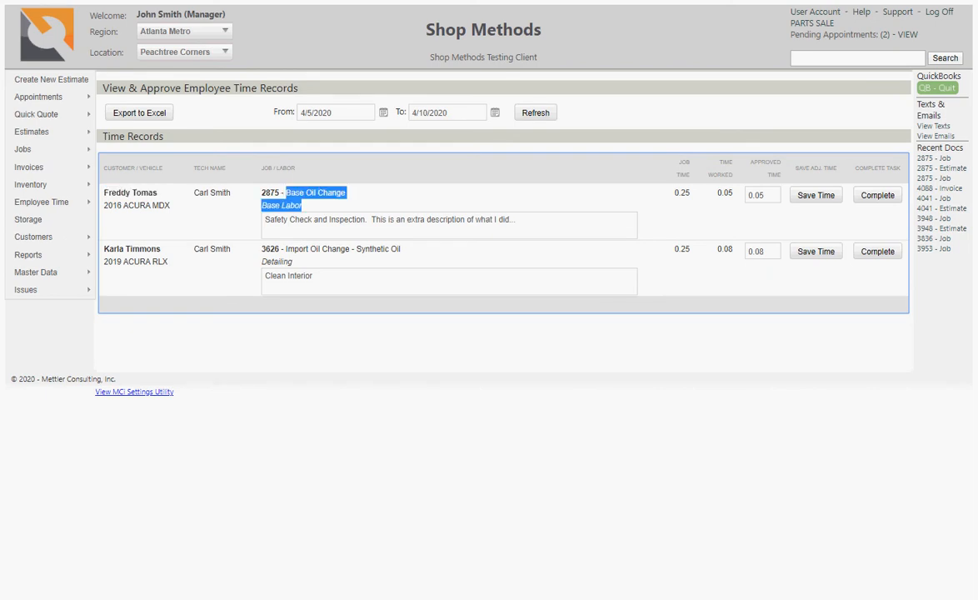
left_click(325, 204)
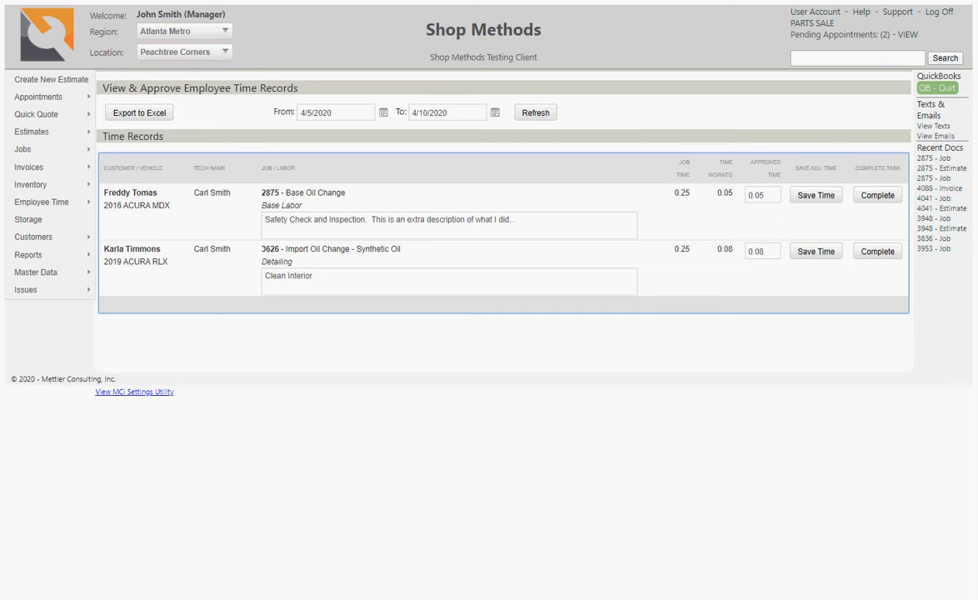
left_click(267, 219)
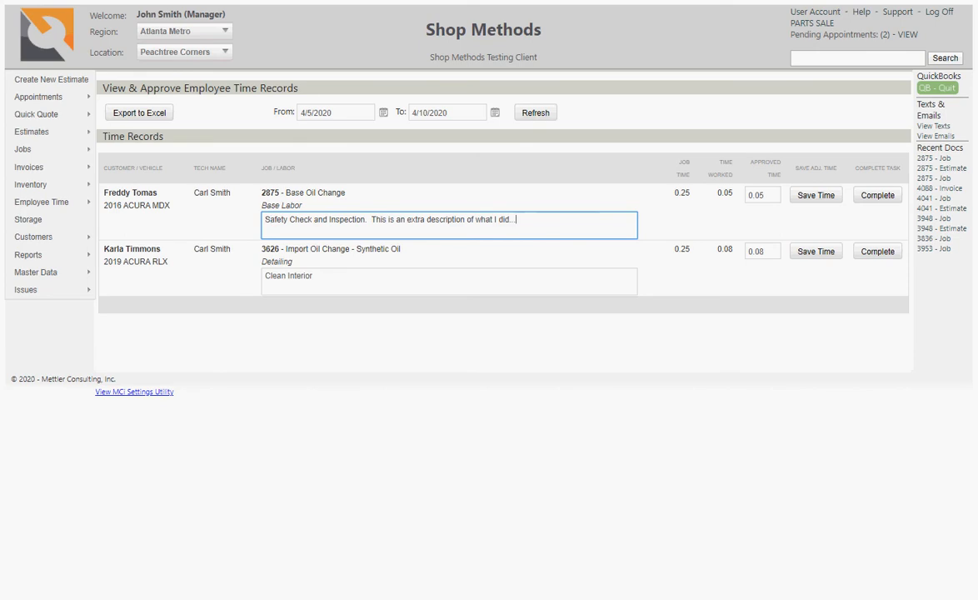
left_click_drag(674, 192, 764, 195)
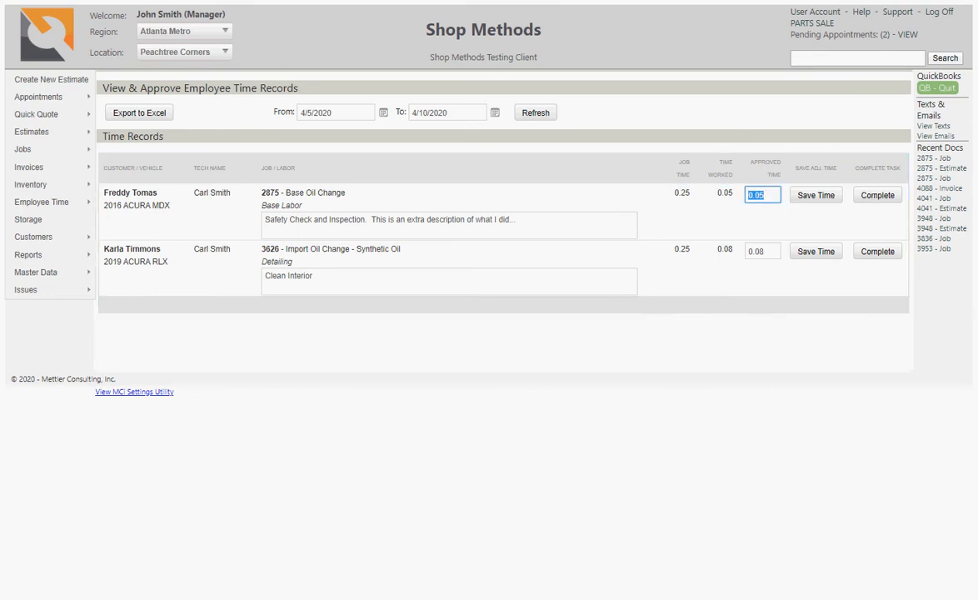
left_click(760, 217)
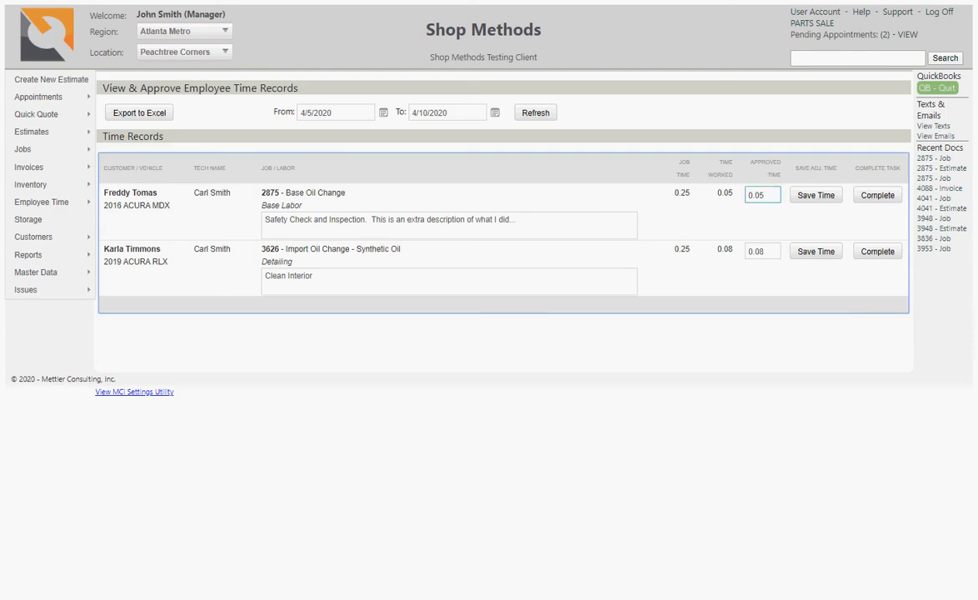
left_click_drag(678, 193, 691, 192)
left_click(690, 195)
Set the approved time of the Base Oil Change record to .2 and save the time.
left_click(762, 195)
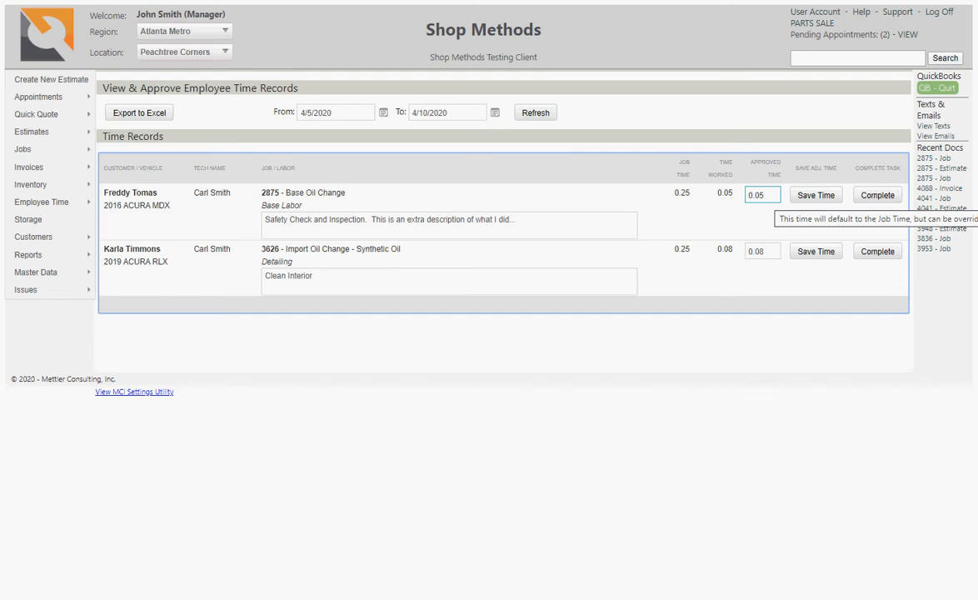
double_click(765, 195)
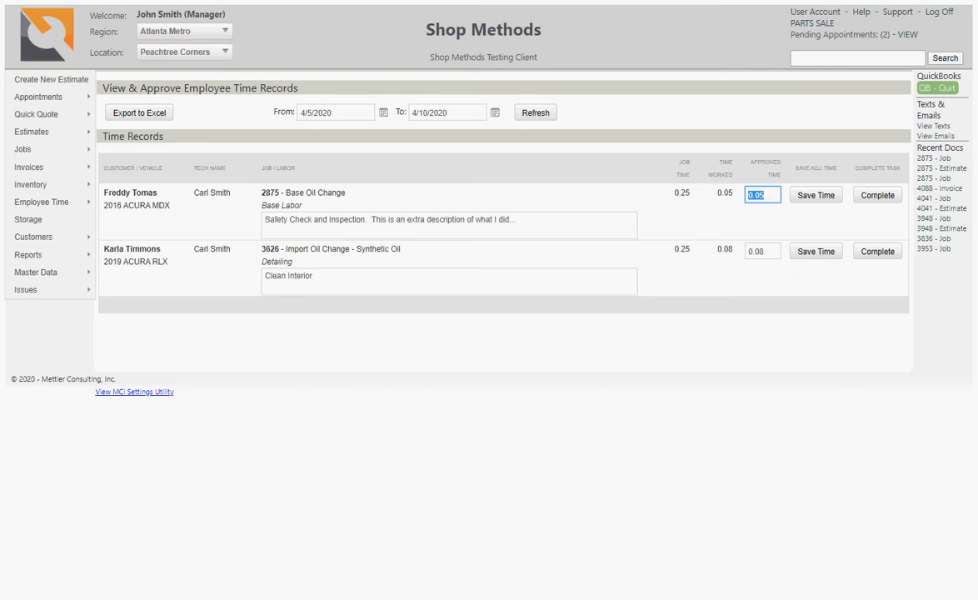
type(".2")
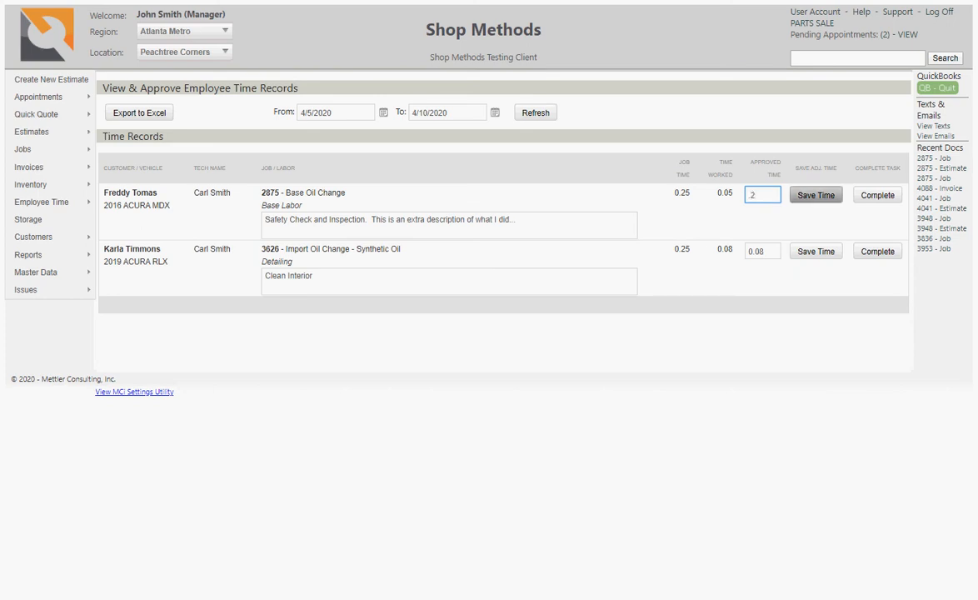
left_click(816, 195)
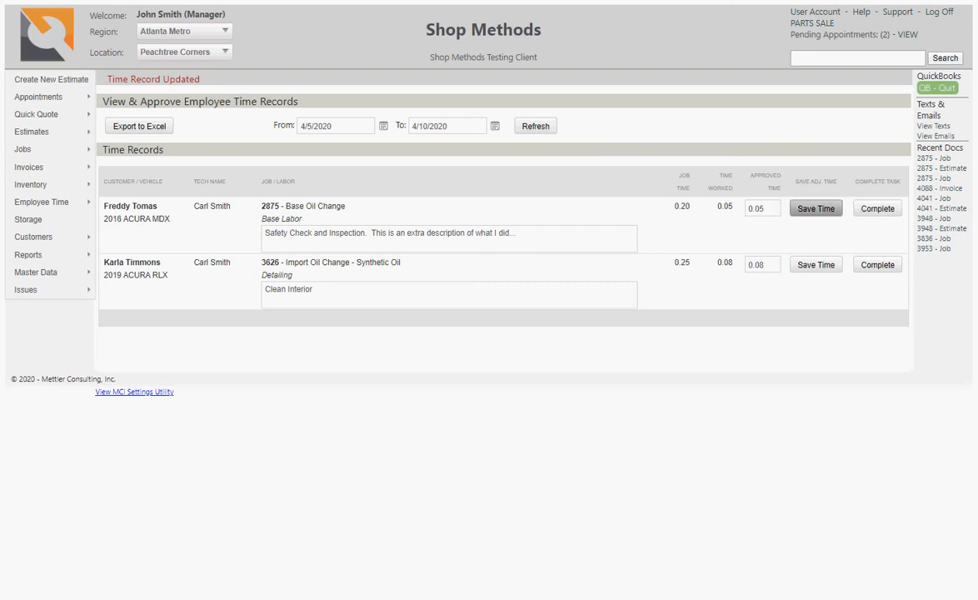
Change the Base Oil Change record's description to "Safety Check and Inspection. This is a manager note..." and save the record.
left_click(762, 208)
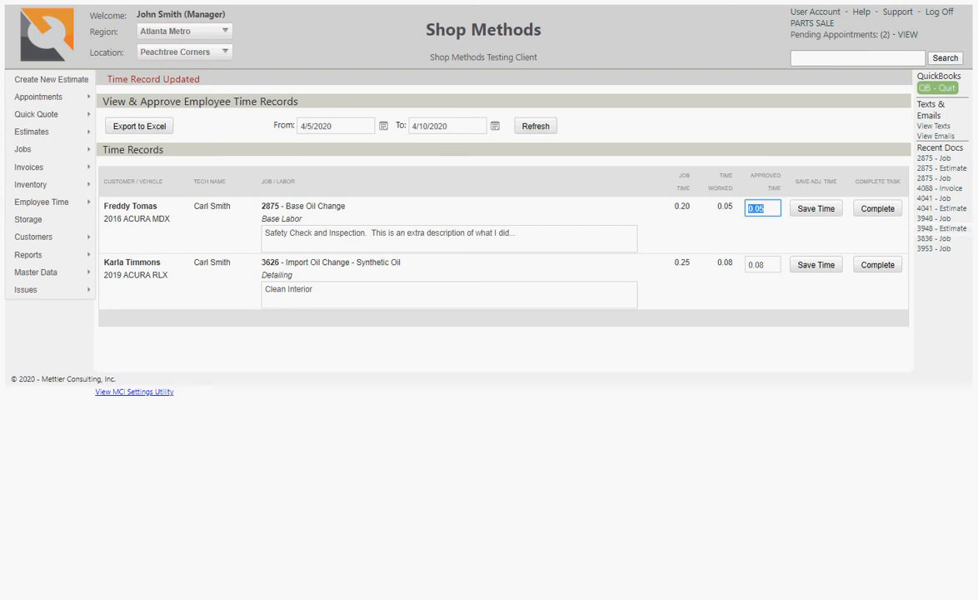
left_click(517, 234)
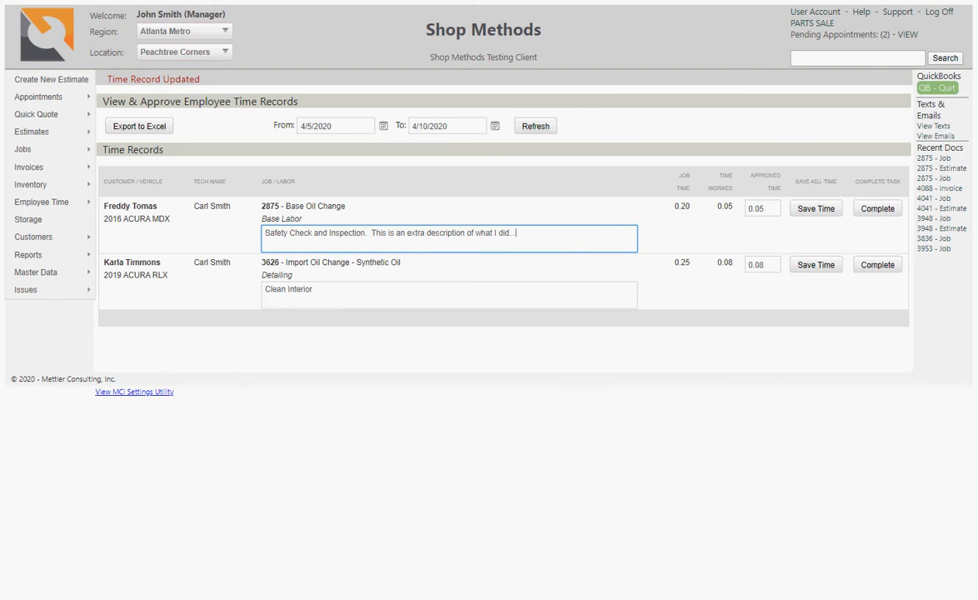
key("BackSpace")
key("BackSpace")
key("BackSpace")
key("BackSpace")
key("BackSpace")
key("BackSpace")
key("BackSpace")
key("BackSpace")
key("BackSpace")
key("BackSpace")
key("BackSpace")
key("BackSpace")
key("BackSpace")
key("BackSpace")
key("BackSpace")
key("BackSpace")
key("BackSpace")
key("BackSpace")
key("BackSpace")
key("BackSpace")
key("BackSpace")
key("BackSpace")
key("BackSpace")
key("BackSpace")
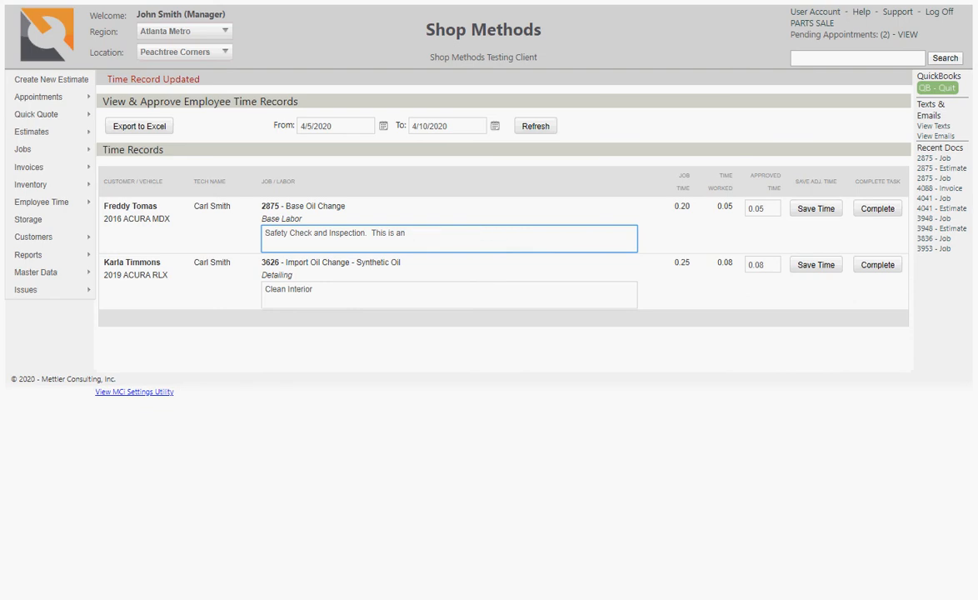
type("manager note...")
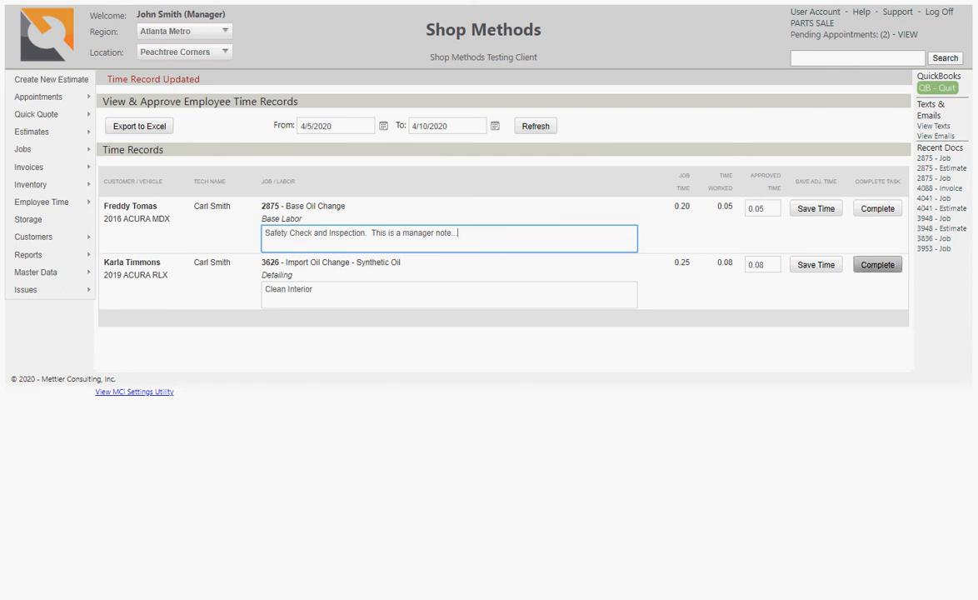
left_click(815, 209)
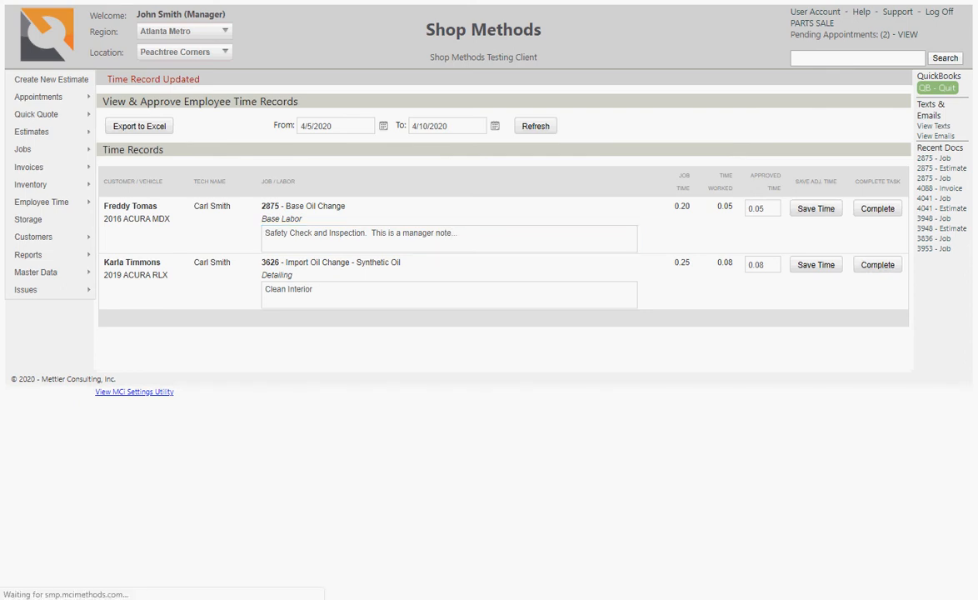
Enter .2 again as the Base Oil Change record's approved time and save it.
left_click(762, 208)
type(".2")
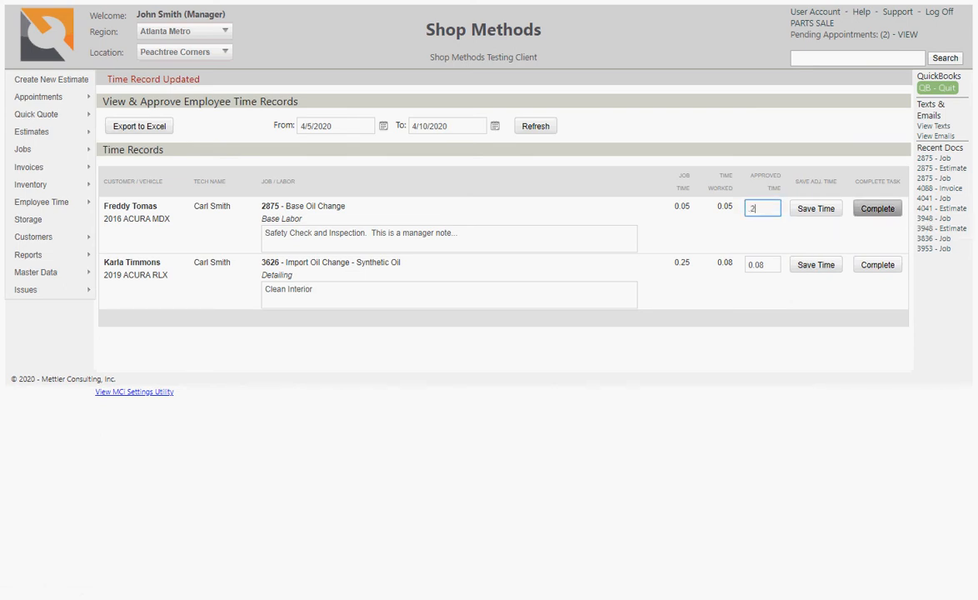
left_click(816, 209)
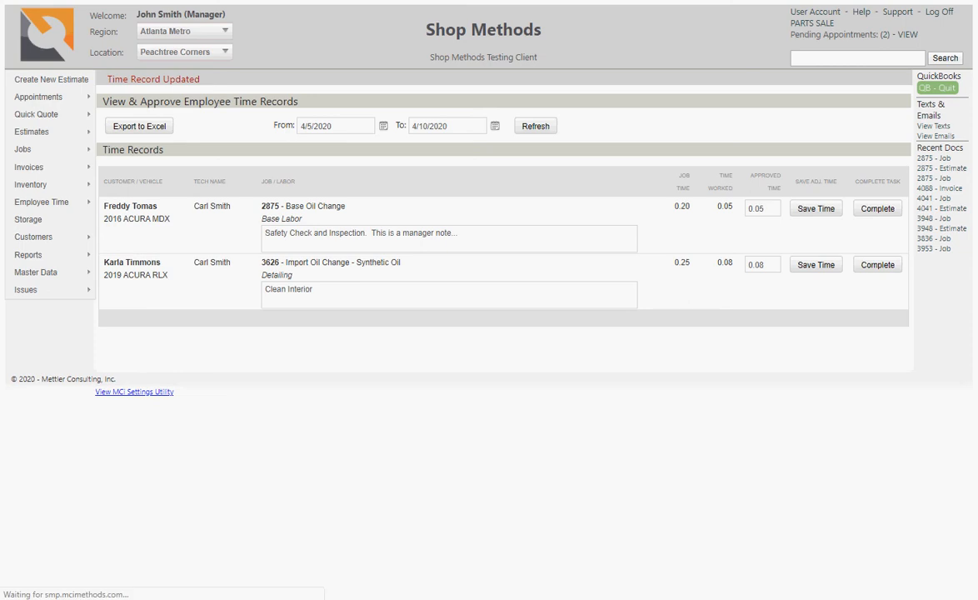
Extend the Detailing record's description to "Clean Interior, used special cleaning products".
left_click(449, 238)
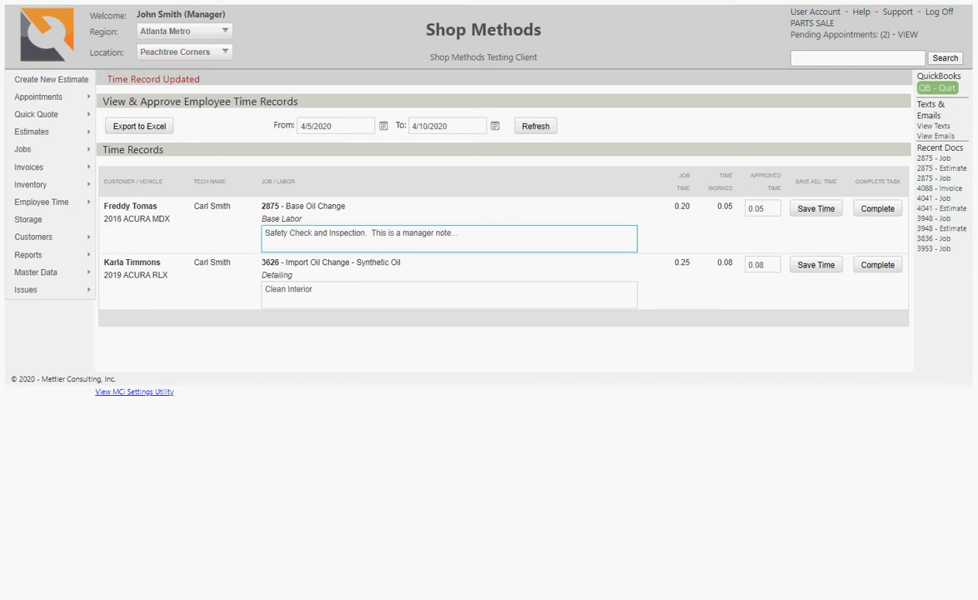
left_click(450, 294)
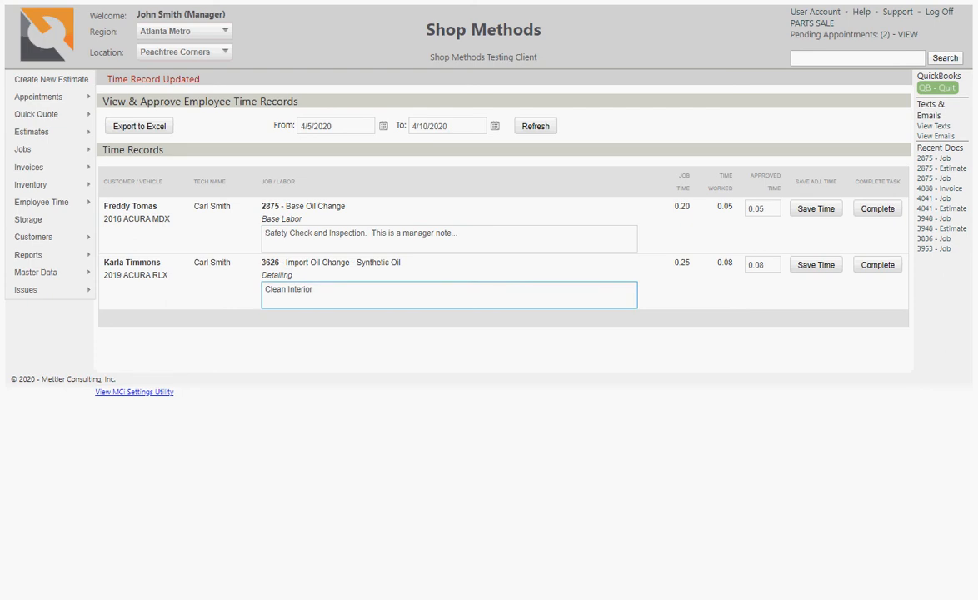
type(", used ")
type("special cl")
type("eaning producti")
type("on")
key("BackSpace")
key("BackSpace")
key("BackSpace")
type("s")
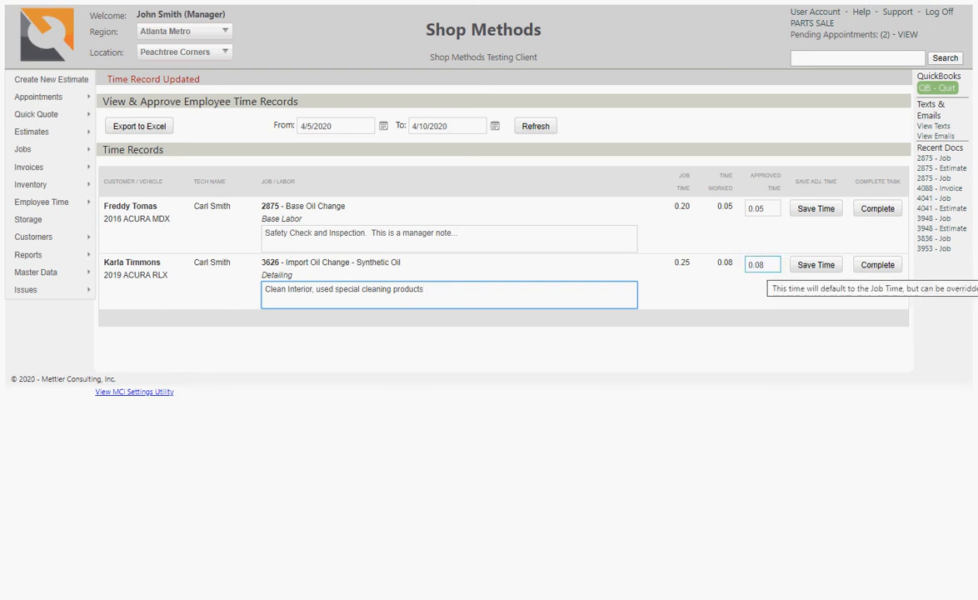
Set the Detailing record's approved time to .15 and save the record.
key("Tab")
type(".15")
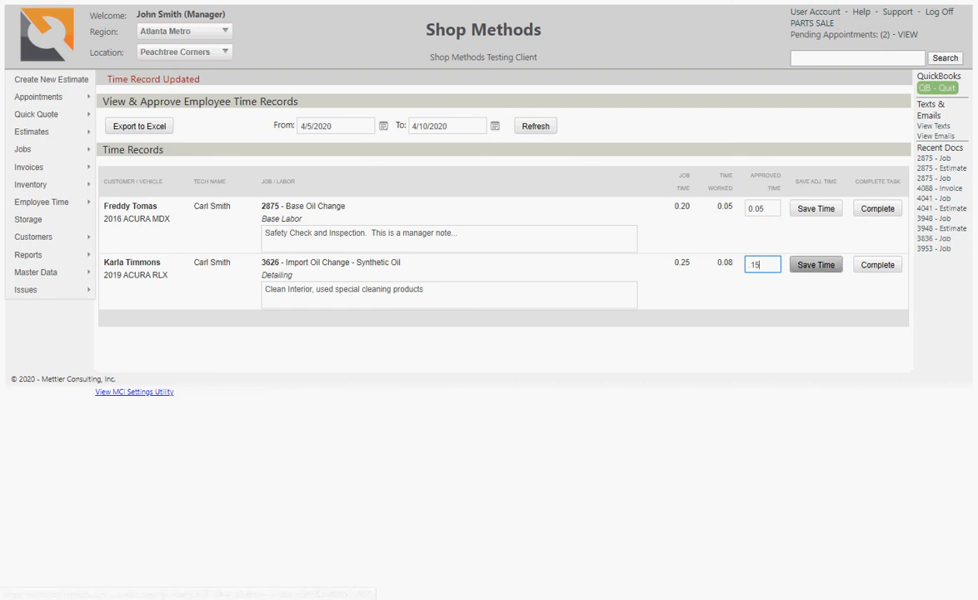
left_click(816, 265)
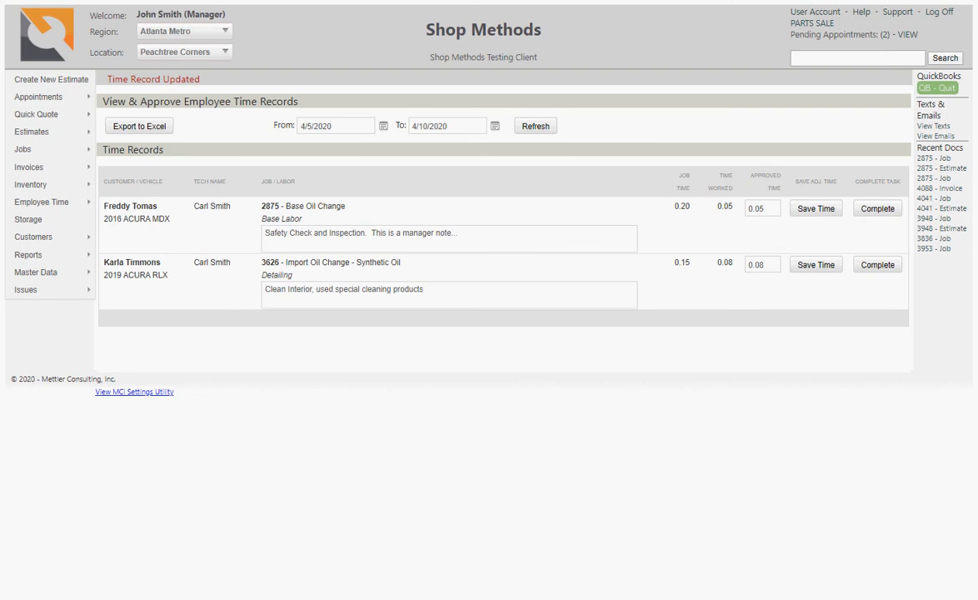
Mark the Base Oil Change task and the Detailing task as complete.
left_click(878, 209)
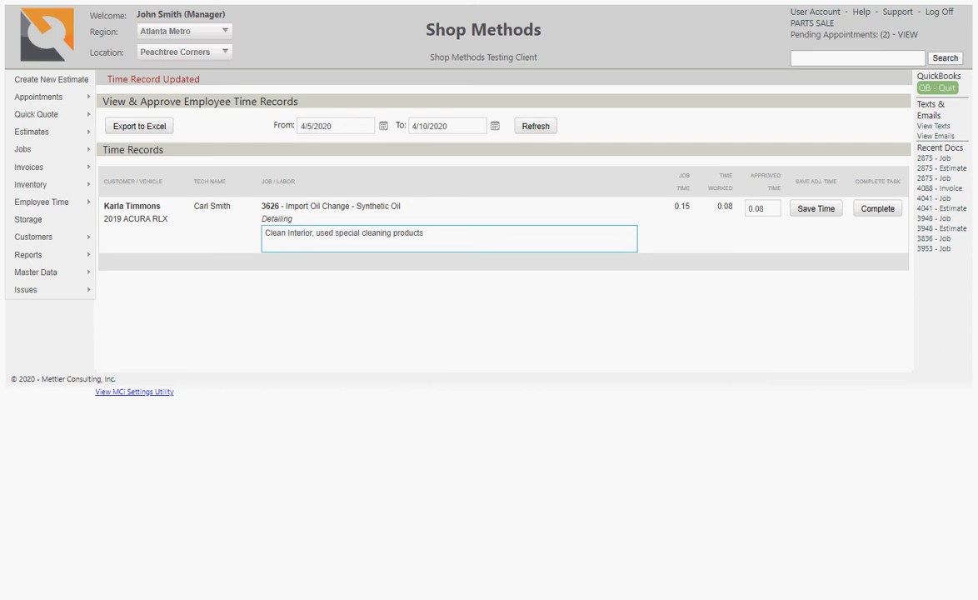
left_click(425, 234)
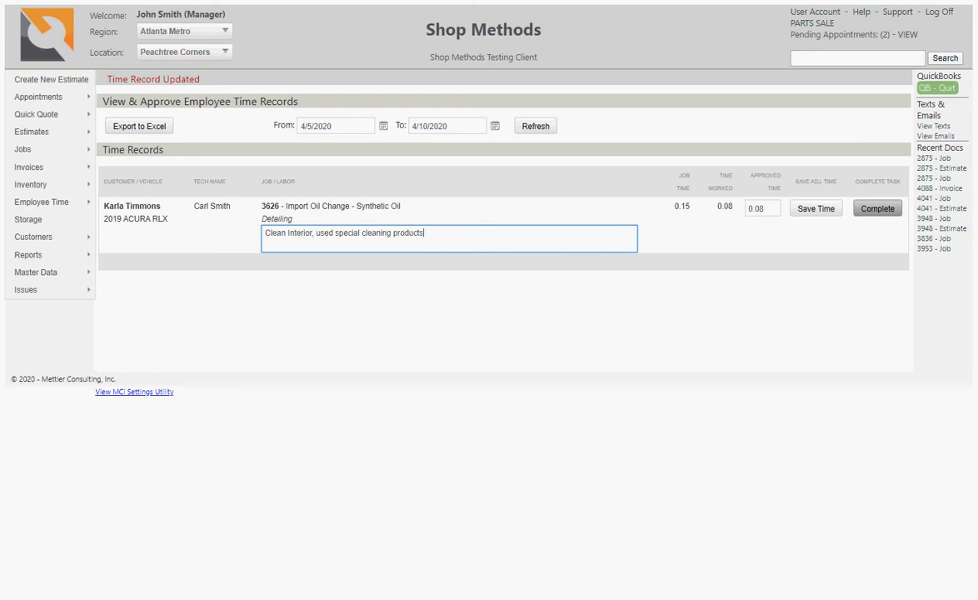
left_click(877, 209)
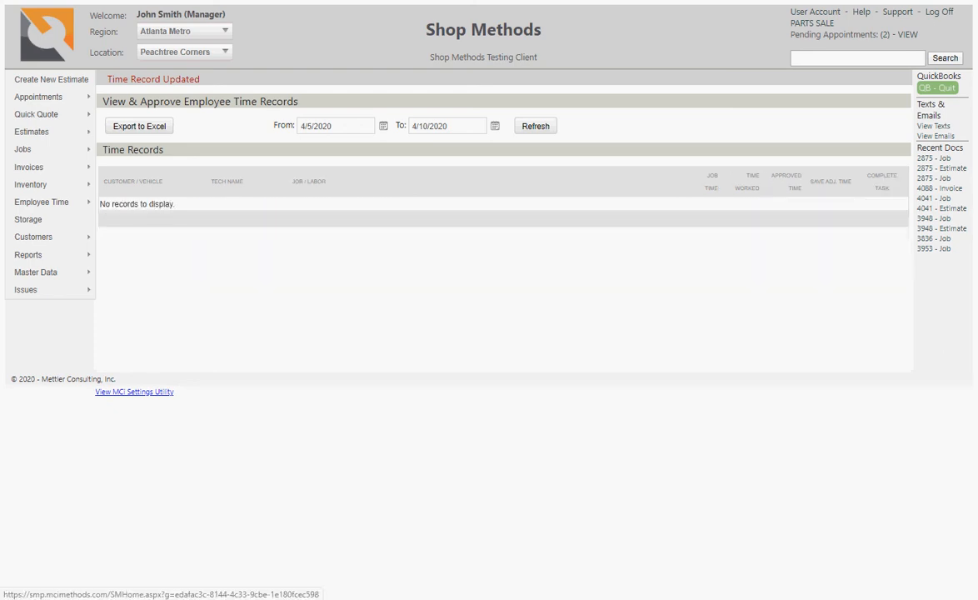
Return to the open jobs list and open the Import Oil Change - Synthetic Oil job for the 2019 ACURA RLX.
left_click(47, 34)
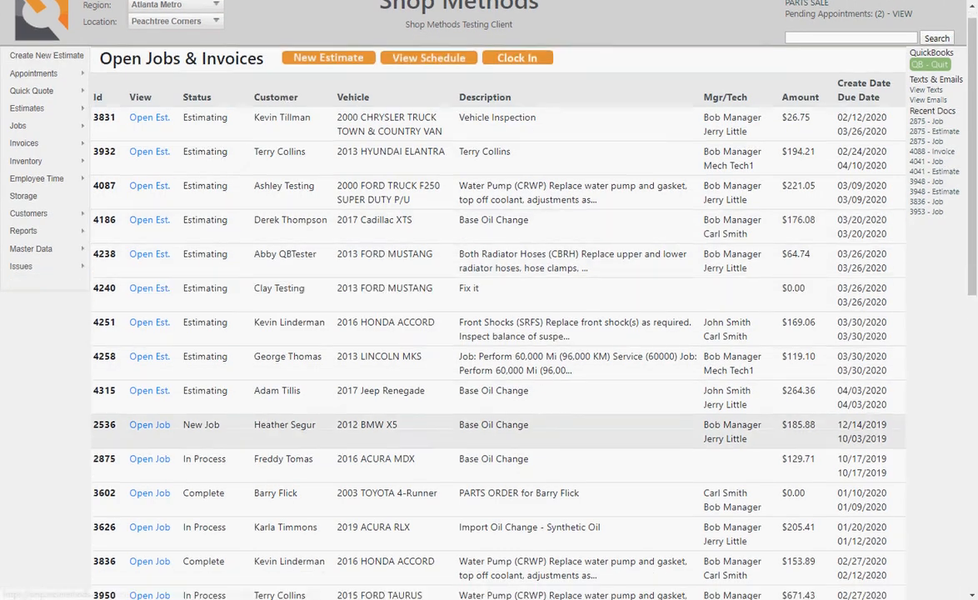
scroll(150, 408, "down", 2)
left_click(149, 408)
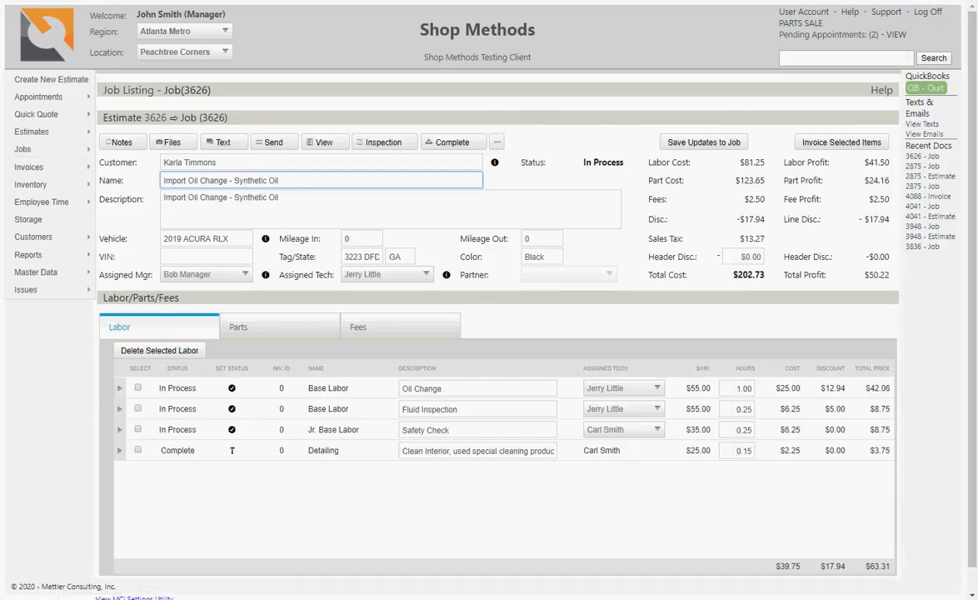
Check the completed Detailing labor line, select only that line and invoice it.
left_click_drag(453, 450, 556, 451)
key("Tab")
key("Tab")
key("Tab")
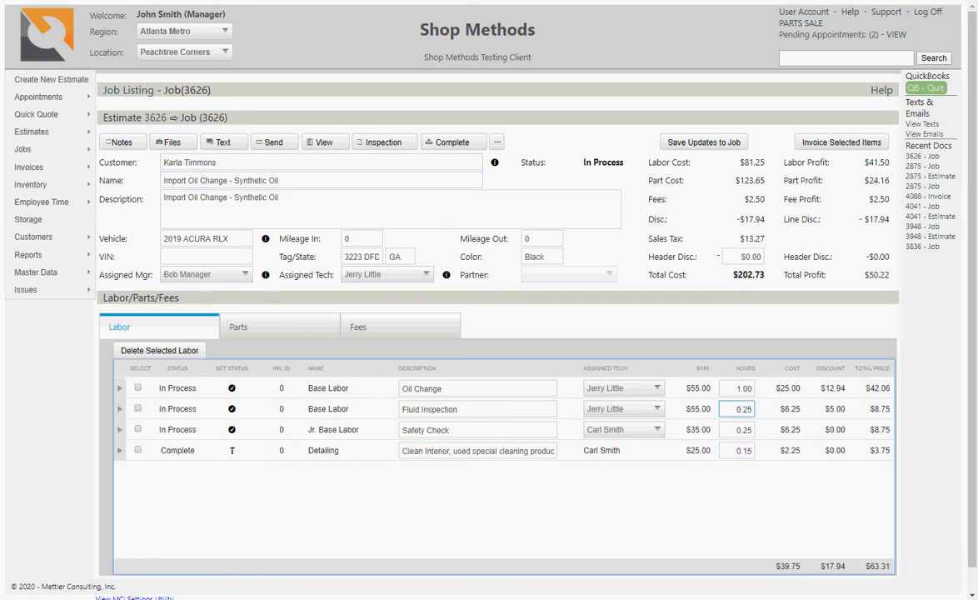
key("space")
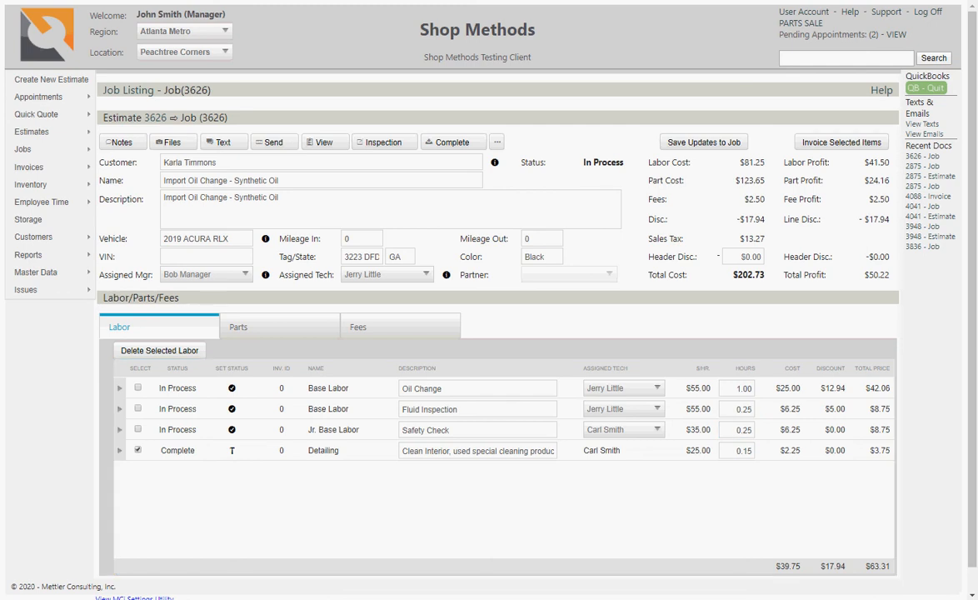
key("Tab")
key("Return")
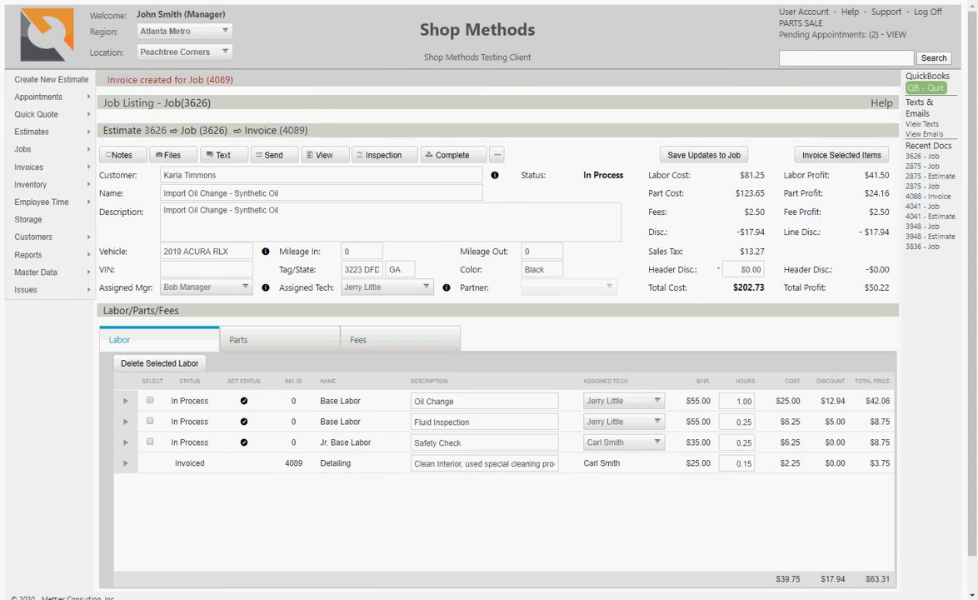
Check the invoice reference on the Detailing labor line and open the job's linked invoice.
double_click(294, 463)
left_click(293, 463)
left_click(293, 131)
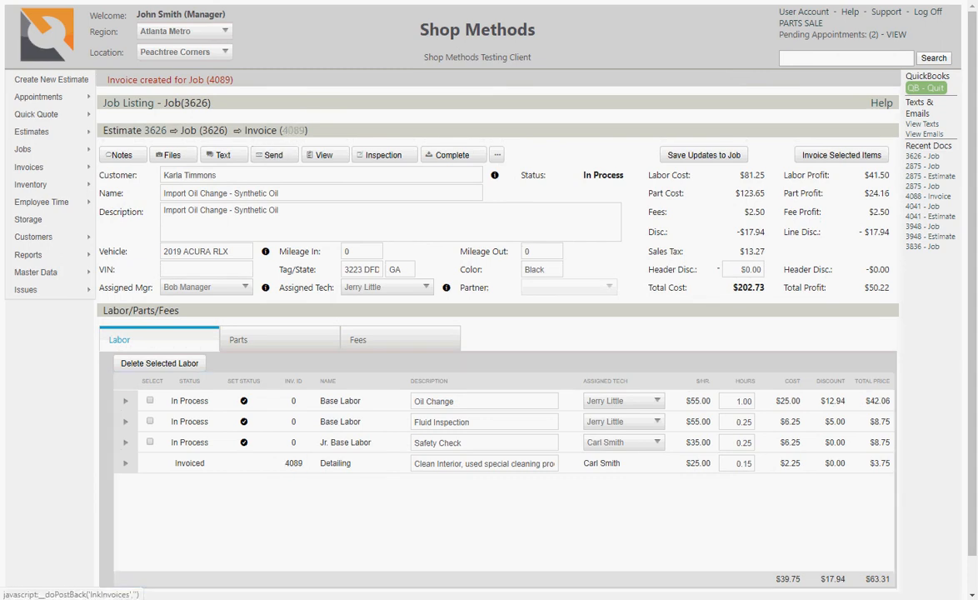